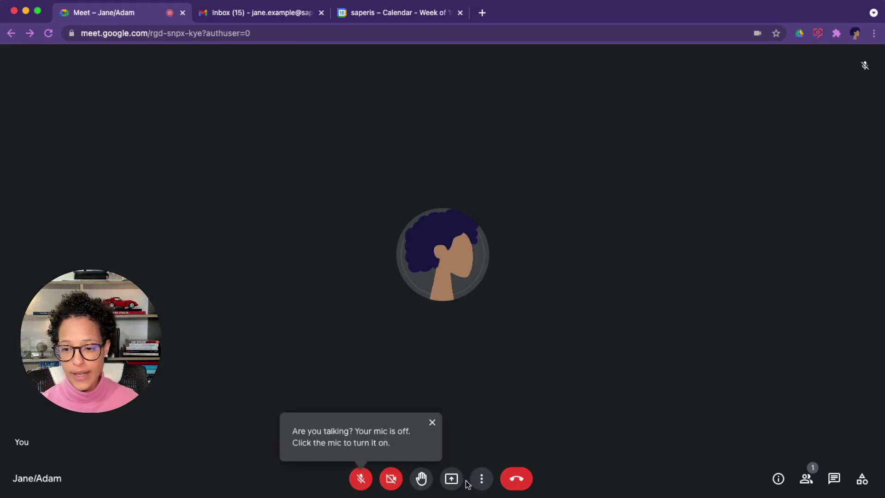
Step: Choose Record meeting from More options and start recording, bringing up the consent prompt
click(480, 479)
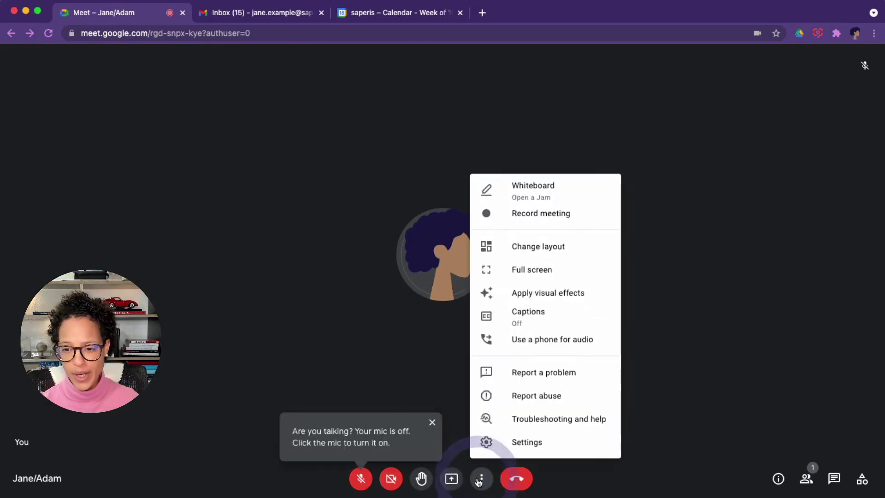
click(545, 218)
click(750, 367)
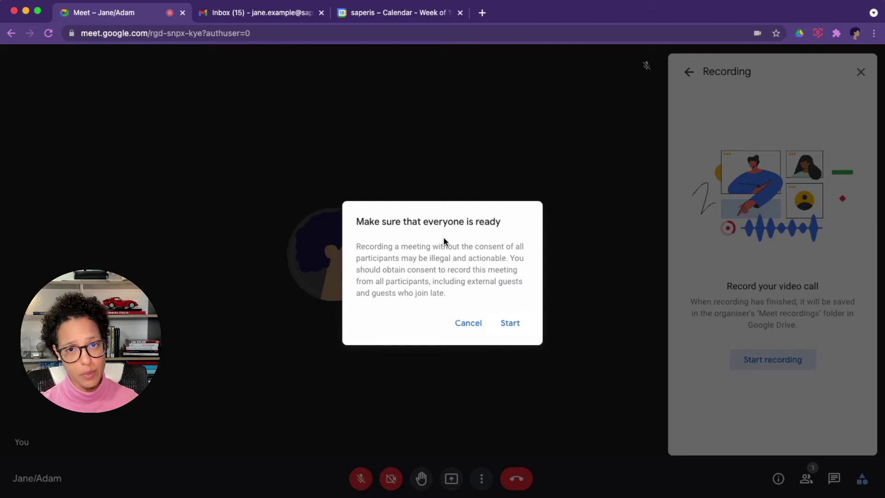
Step: Confirm everyone is ready to begin recording, then stop the recording and confirm stopping it
click(515, 329)
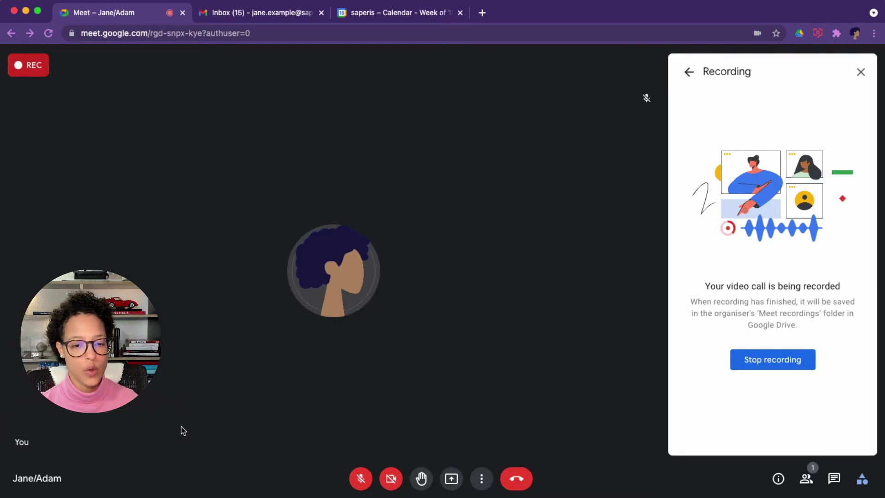
click(781, 363)
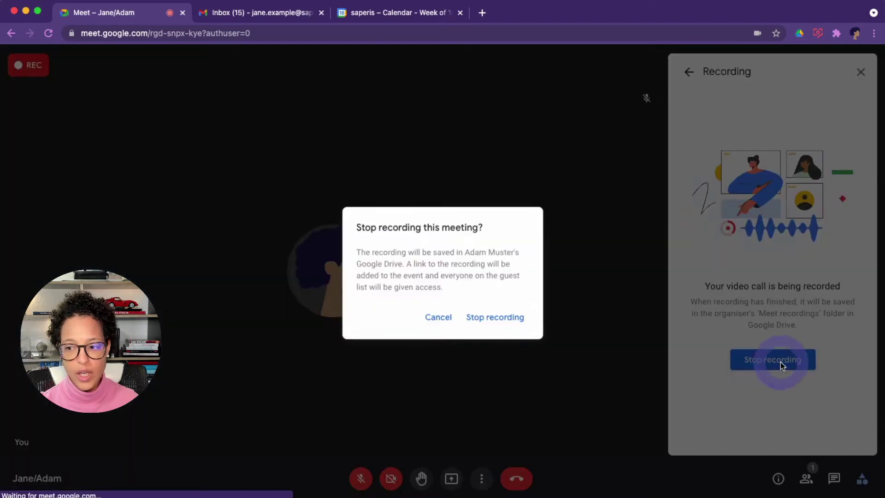
click(504, 317)
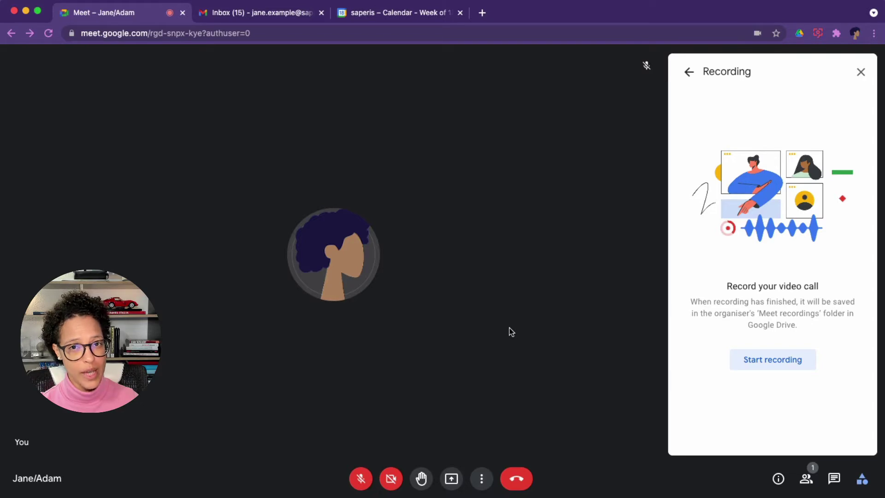
Step: Read the Team Meeting recording email in Gmail, then open a new browser tab
click(264, 18)
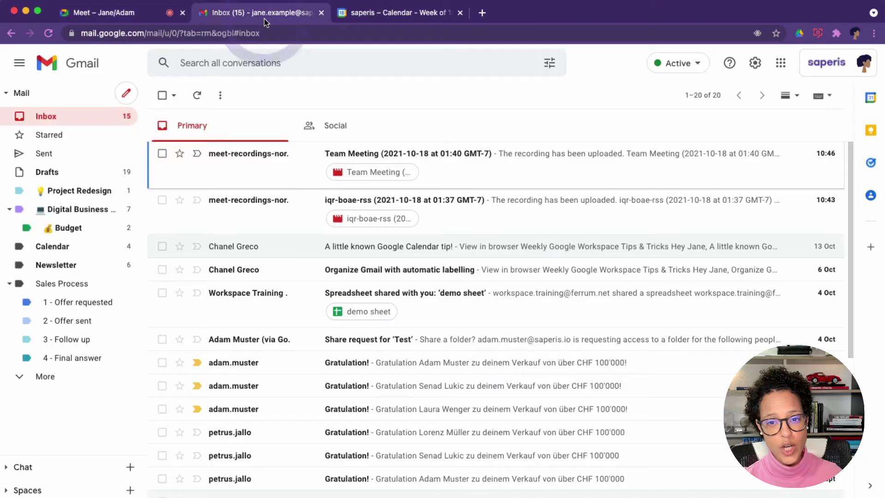
click(309, 174)
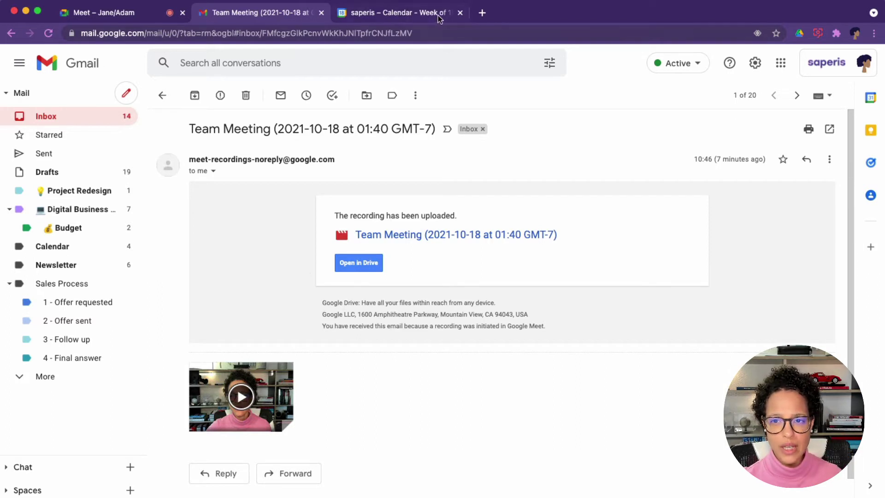
click(481, 14)
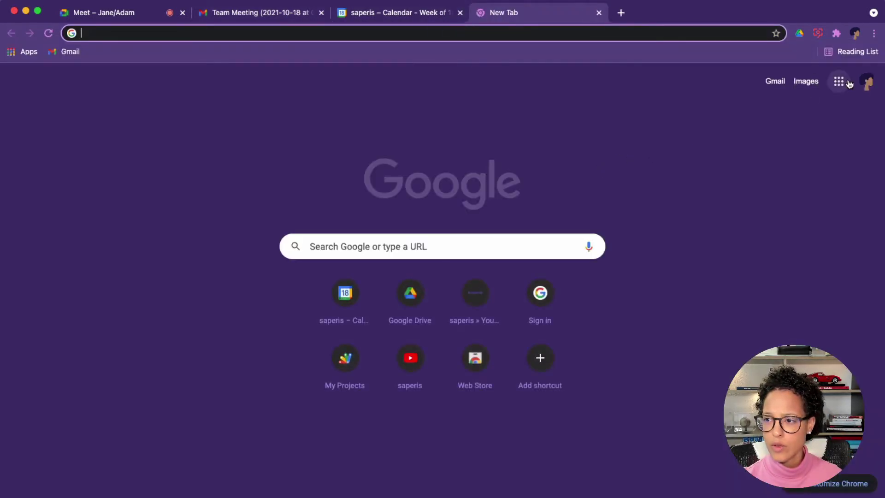
Step: Go to Google Drive from the apps launcher and open the Meet Recordings folder
click(839, 81)
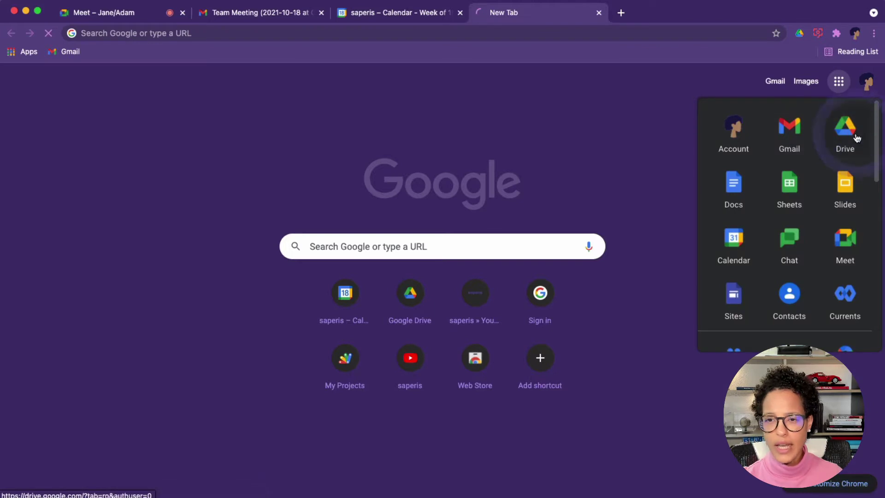
click(845, 129)
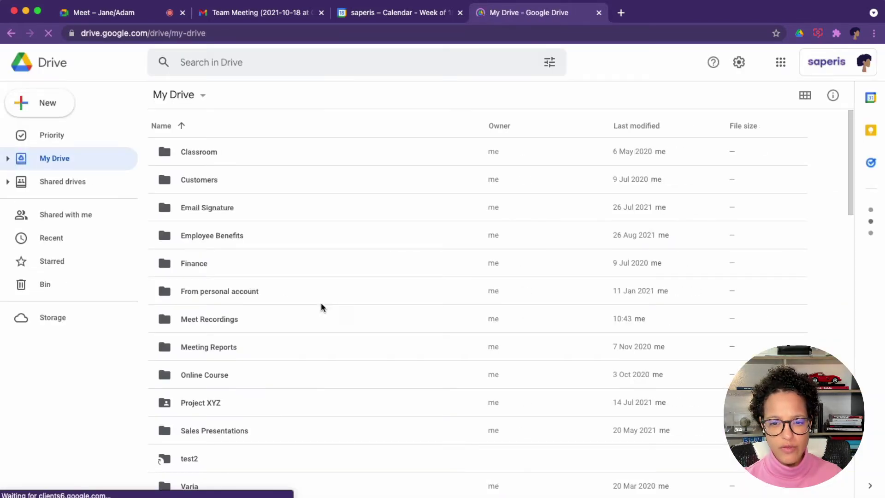
double_click(242, 321)
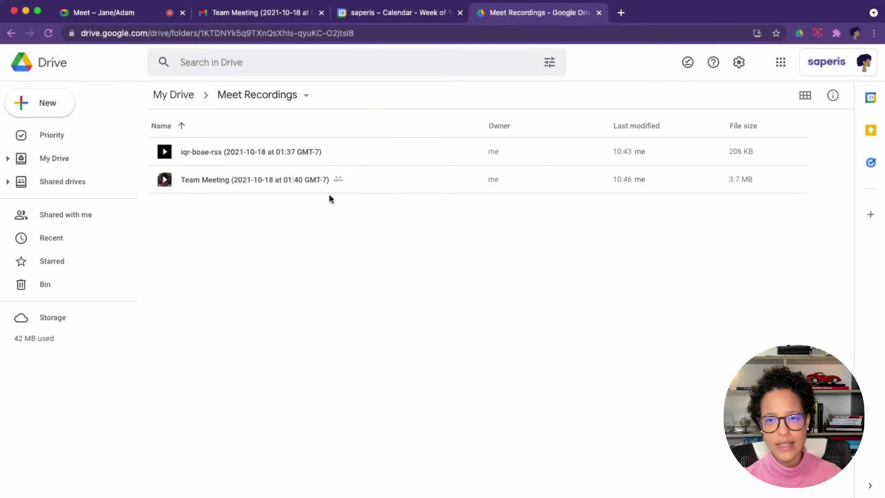
Step: Check that the Monday Team Meeting calendar event has the recording attached, then return to Drive
click(372, 13)
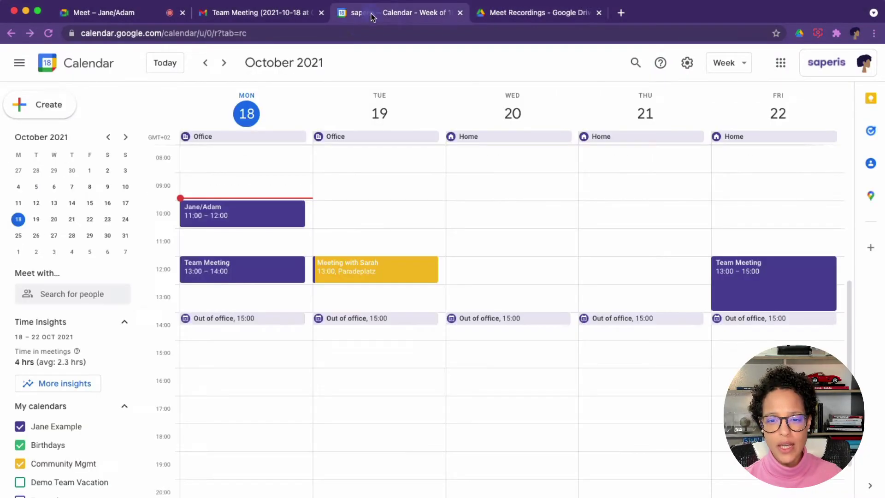
click(286, 267)
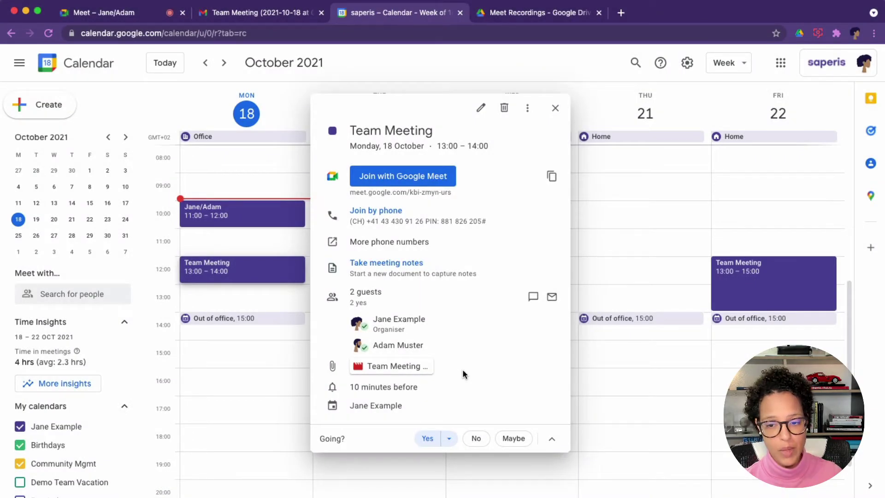
click(536, 15)
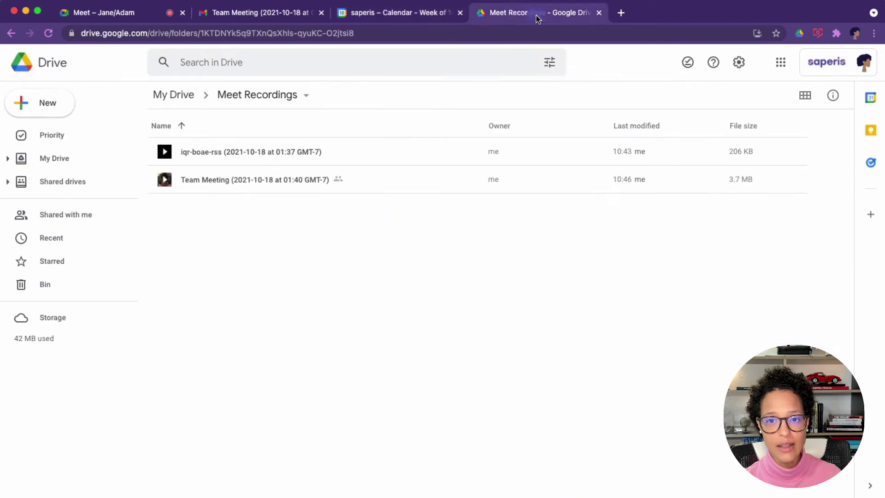
Step: Right-click the Team Meeting recording in Drive and choose Share
click(250, 179)
right_click(250, 179)
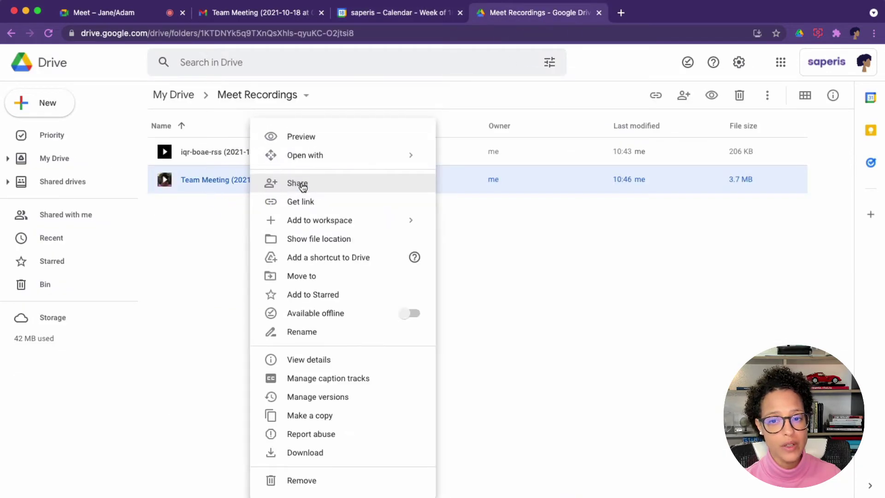
click(270, 184)
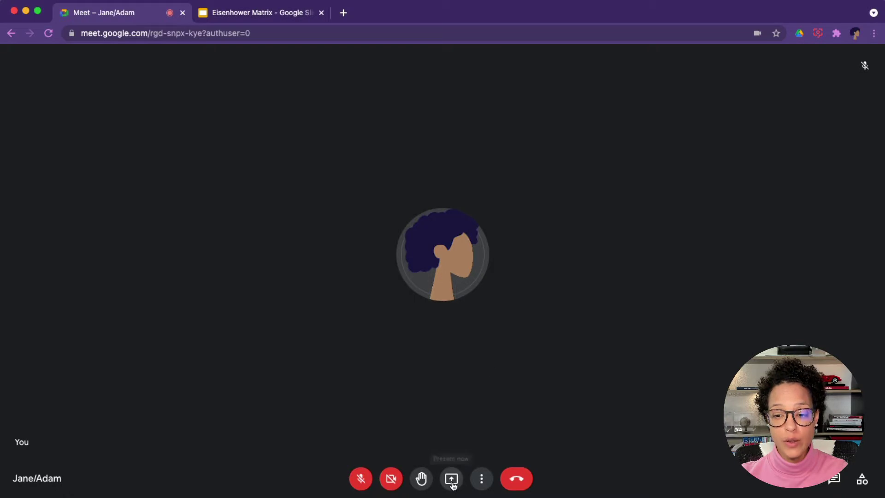
Step: Present the Eisenhower Matrix slides tab to the call using Present now's A tab option
click(452, 482)
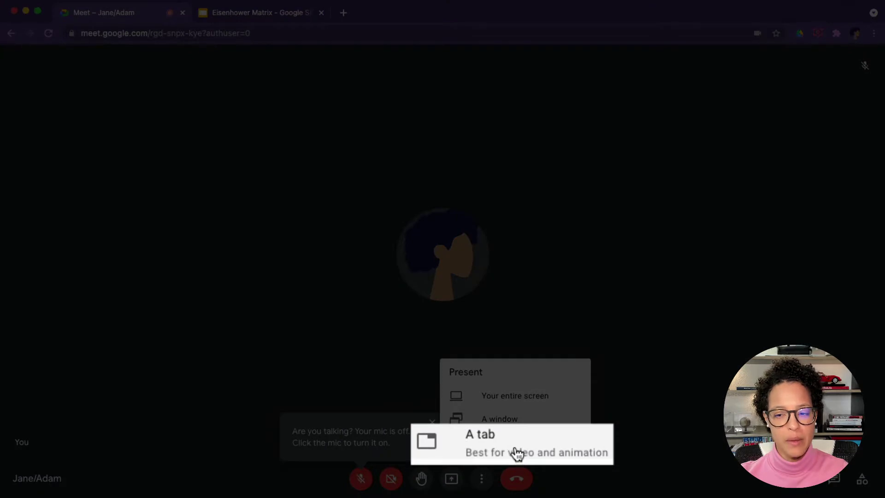
click(514, 445)
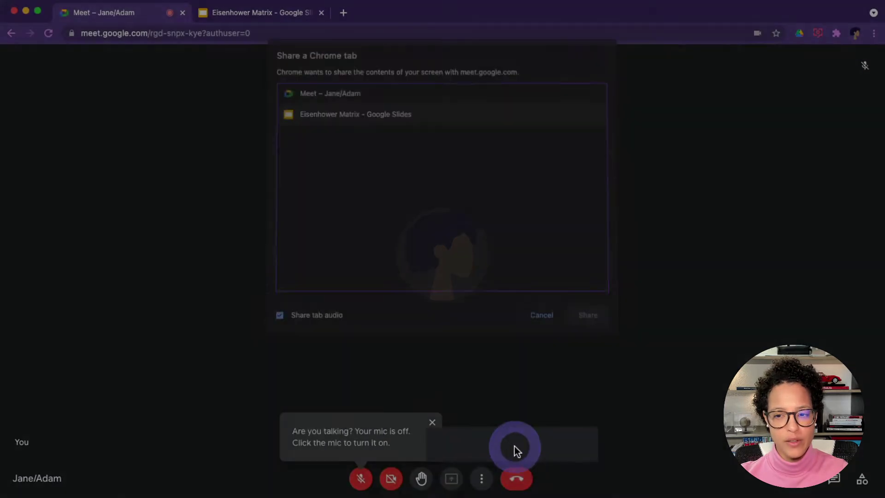
click(314, 121)
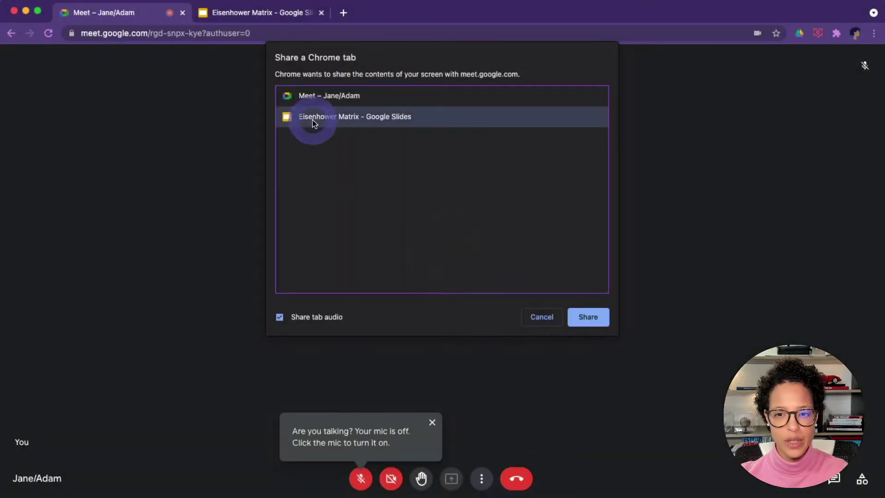
click(597, 314)
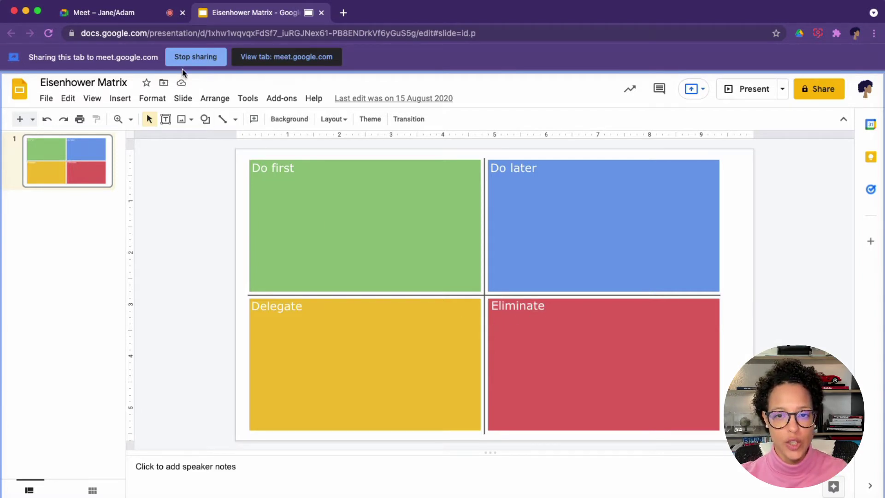
Step: Stop sharing the slides tab, then go from the Meet call back to the slides
click(191, 57)
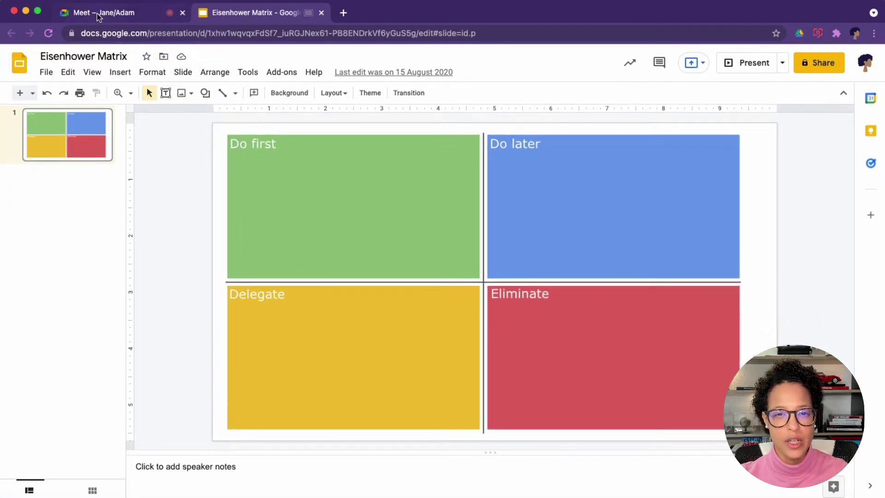
click(98, 17)
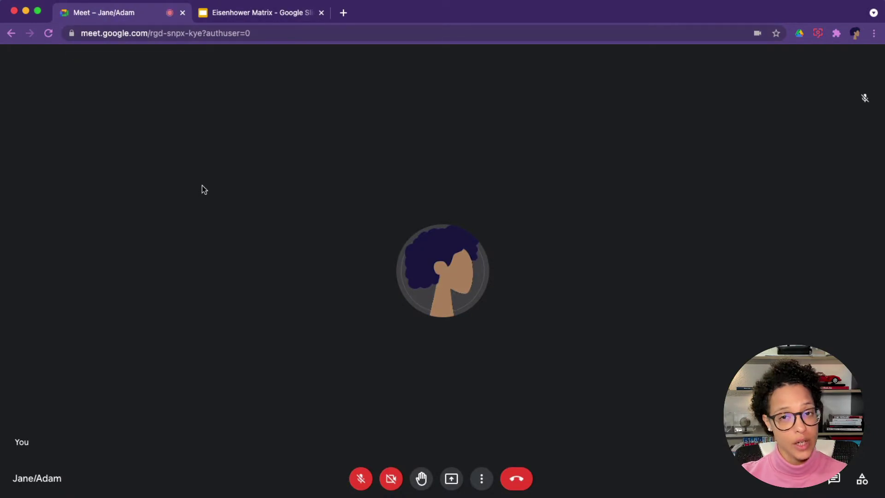
click(291, 12)
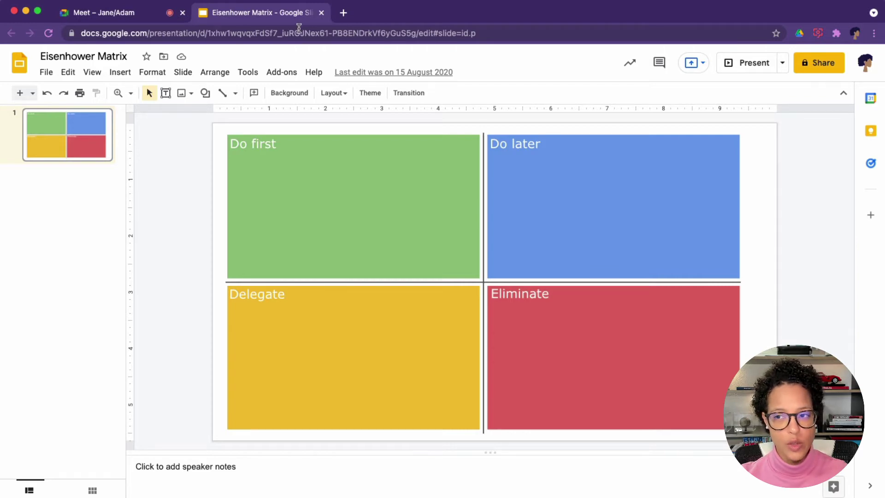
Step: Present the current Eisenhower Matrix Slides tab to the Meet call, then stop sharing it
click(692, 62)
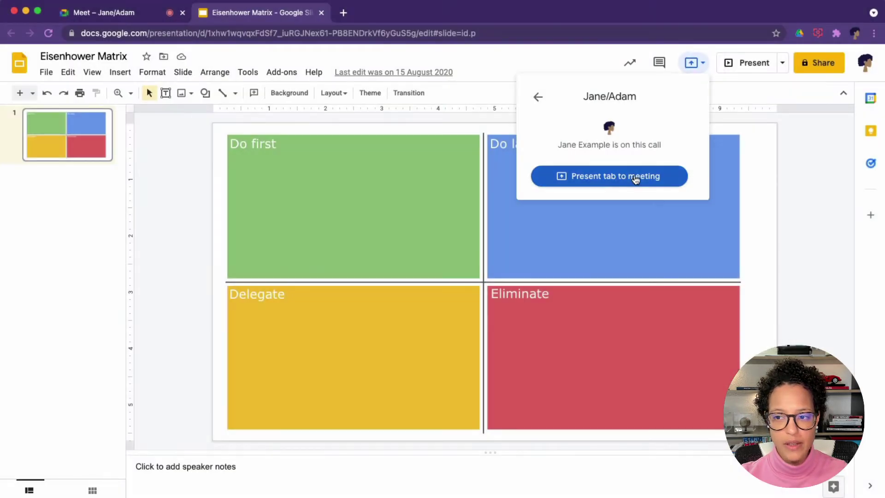
click(635, 178)
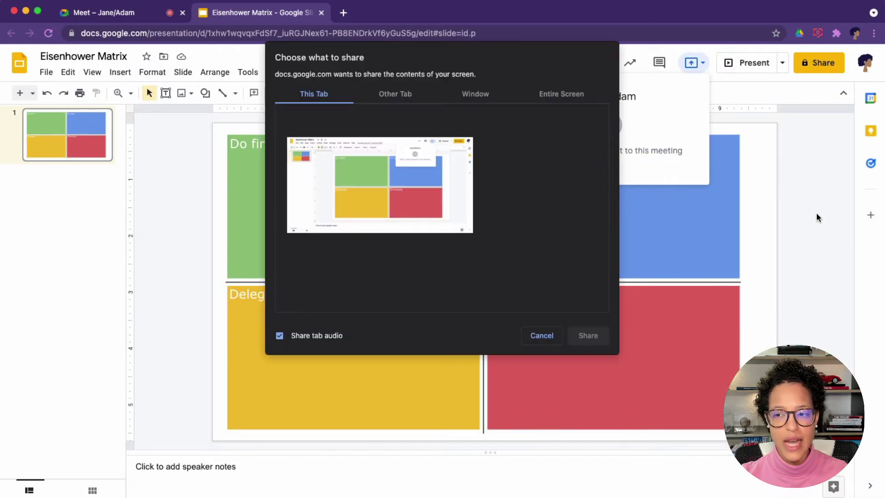
click(400, 212)
click(586, 335)
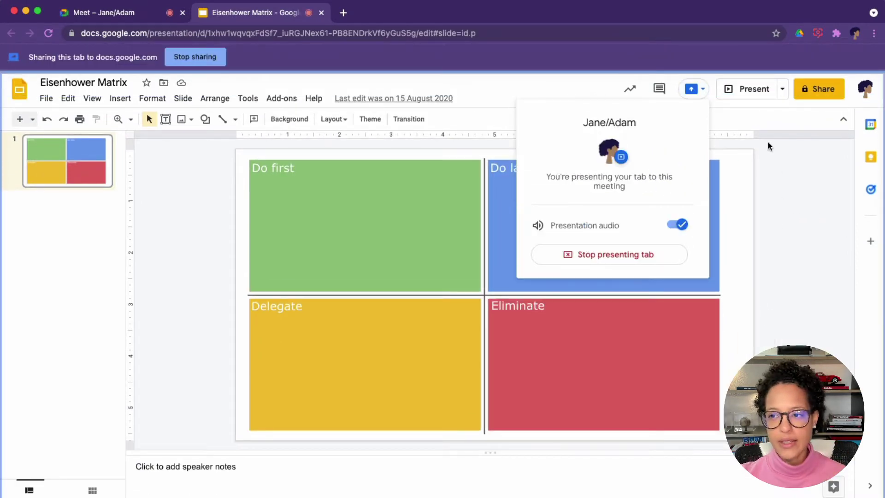
click(804, 191)
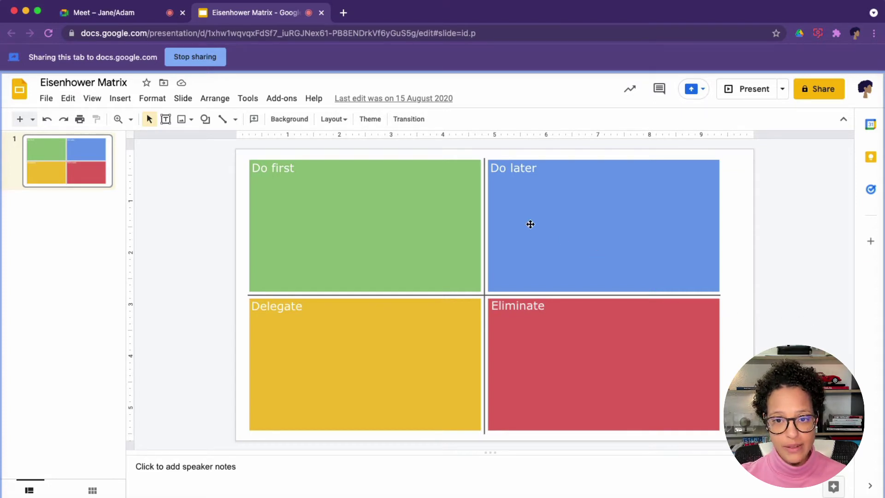
click(198, 54)
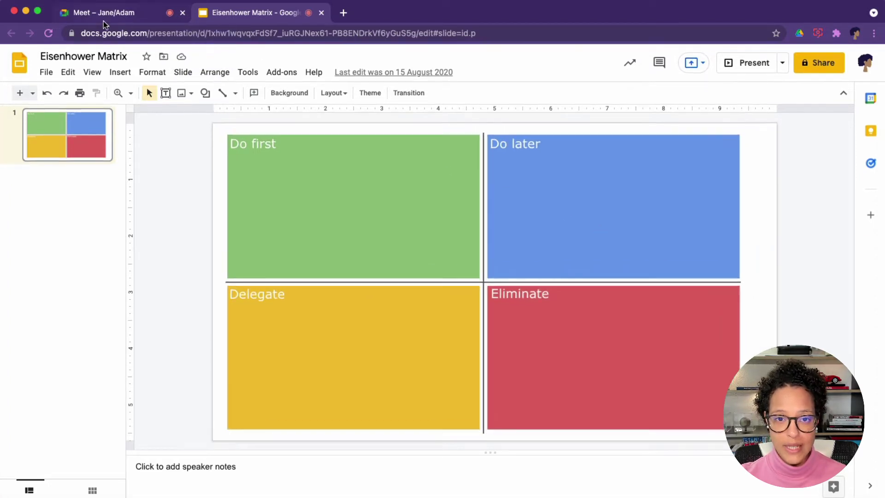
Step: Return to the Meet call and present its own window using Present now's A window option
click(103, 19)
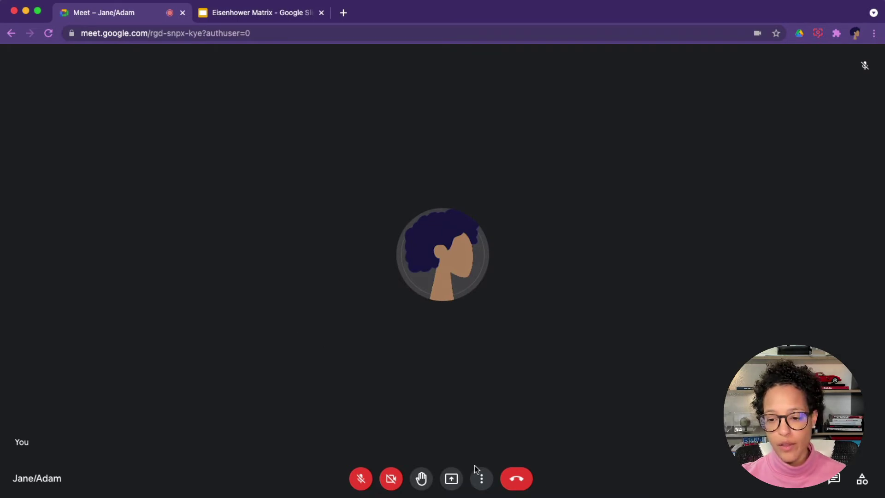
click(453, 480)
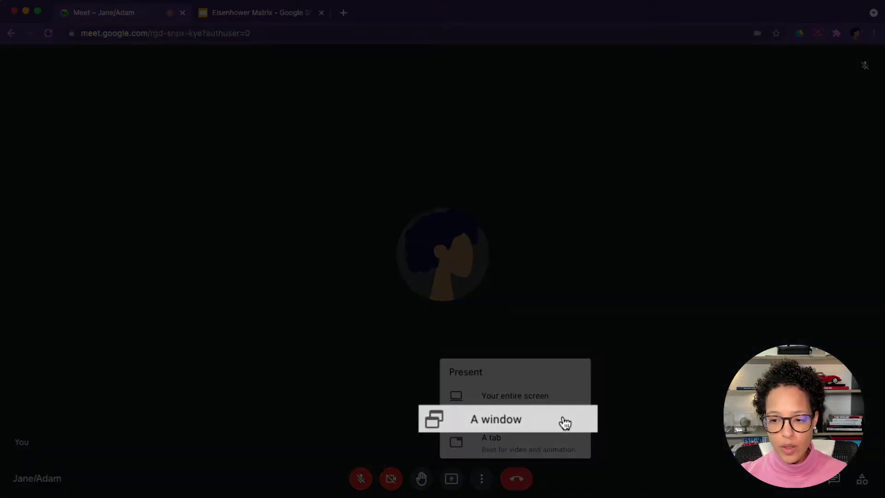
click(547, 419)
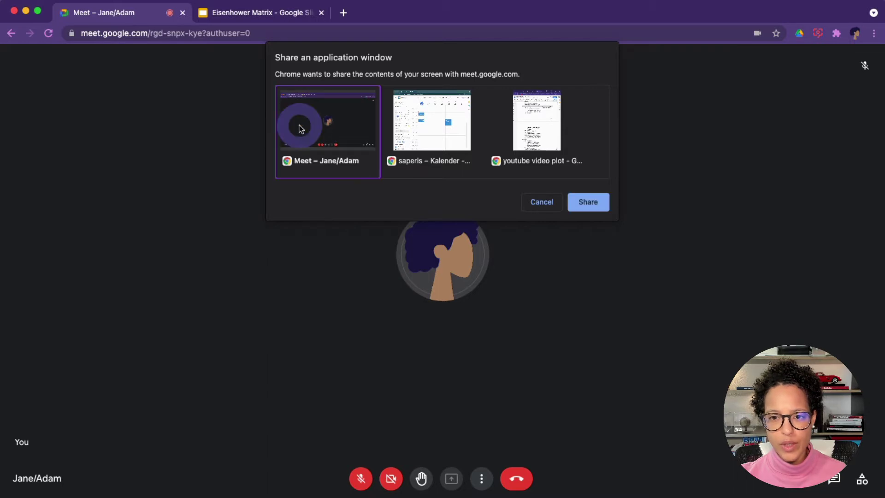
click(594, 202)
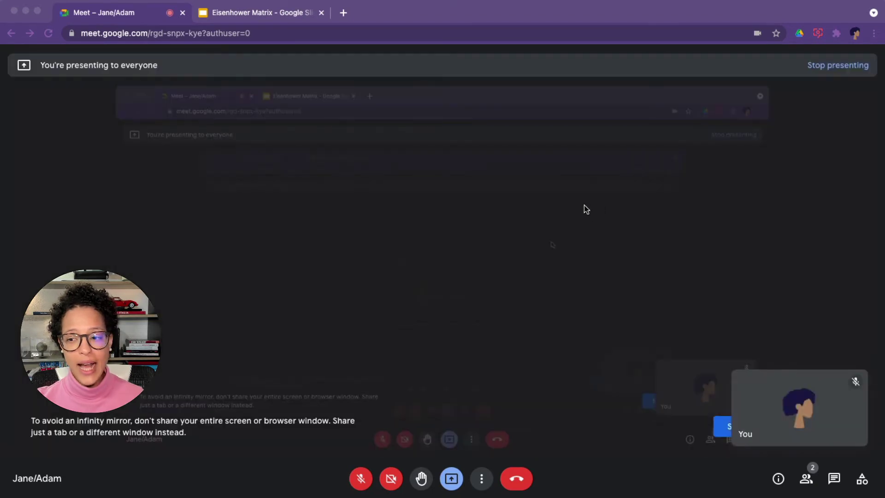
Step: Switch between the Eisenhower Matrix slides and the Meet call, and dismiss the infinity-mirror warning
click(258, 12)
click(116, 13)
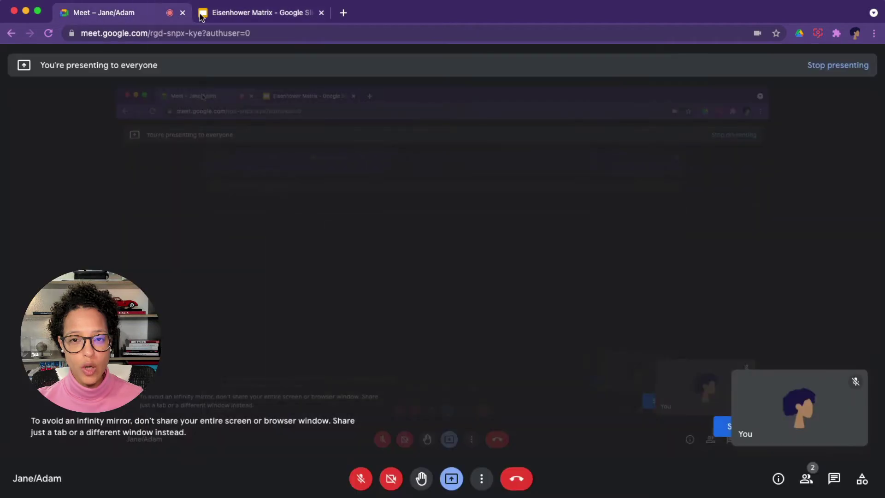
click(229, 14)
click(123, 14)
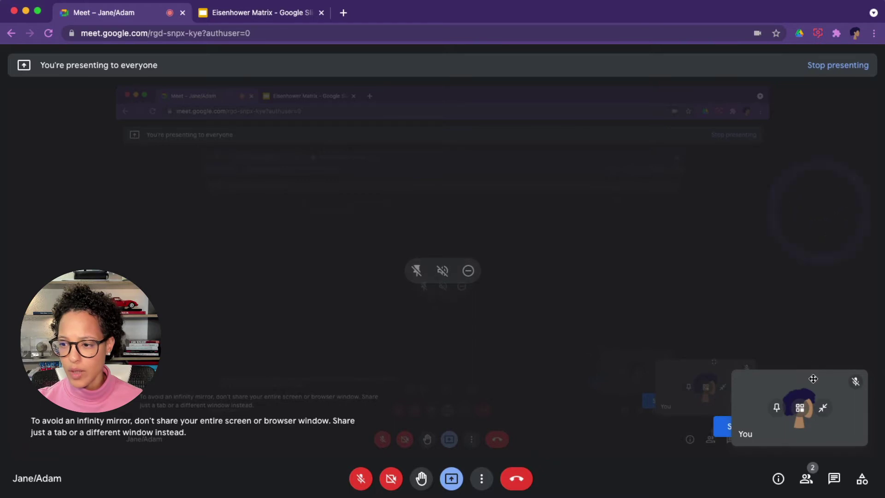
click(835, 426)
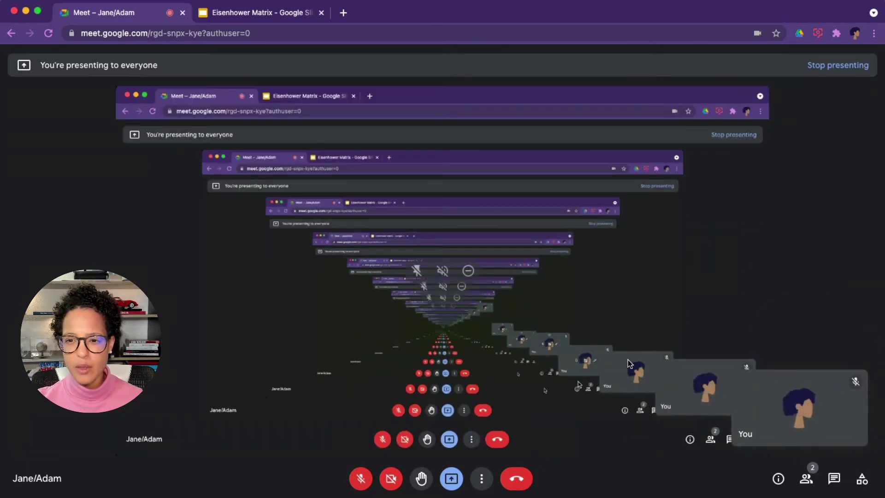
Step: View the slides once more, then stop presenting the window from the Meet call
click(287, 15)
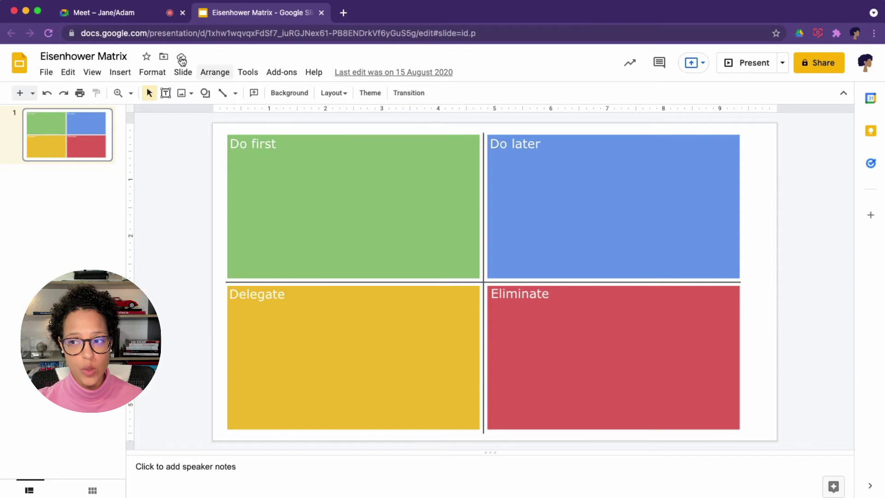
click(116, 13)
click(451, 479)
click(482, 440)
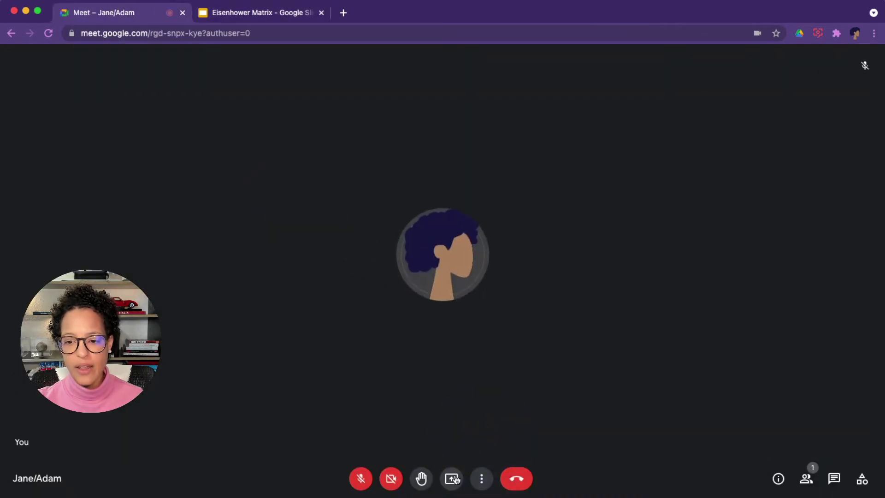
Step: Start presenting the entire screen, then cancel Chrome's screen picker without sharing
click(452, 478)
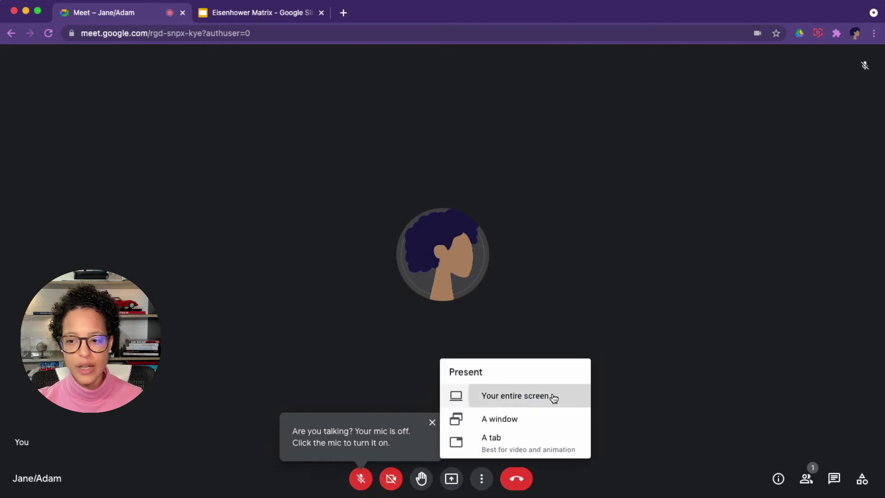
click(553, 397)
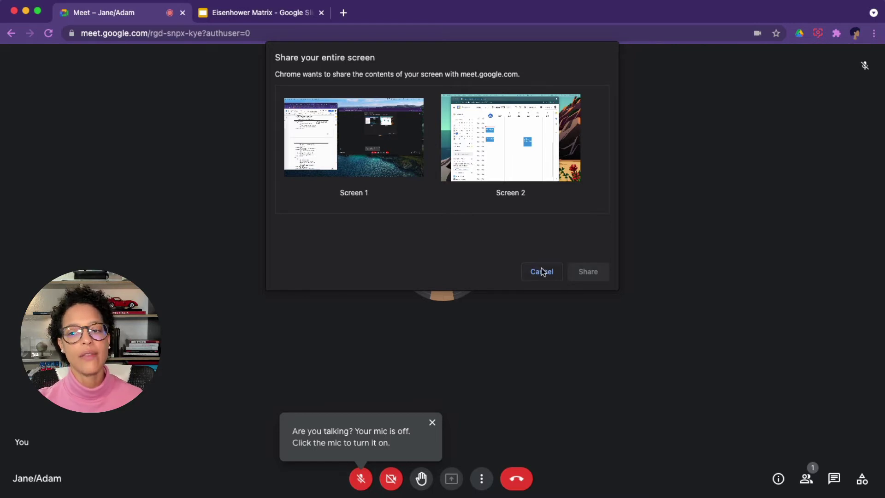
click(514, 229)
click(544, 270)
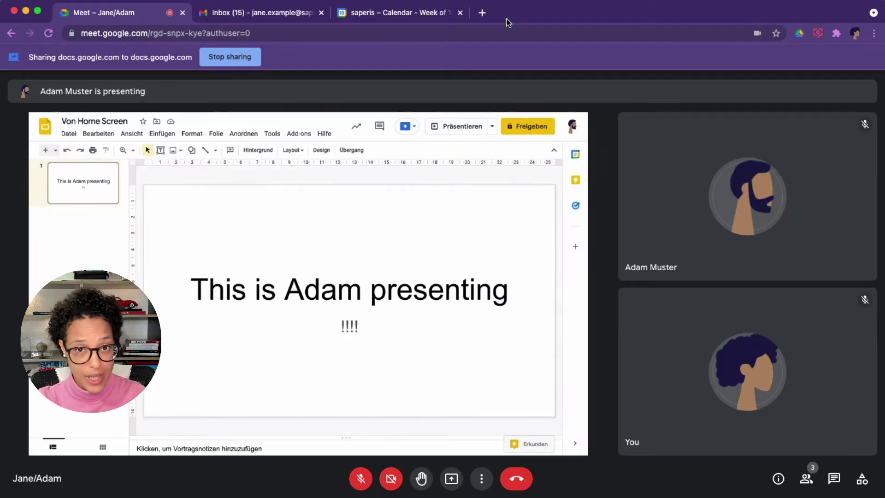
Step: Take over as main presenter and share the Google Calendar tab to the call
mouse_move(474, 288)
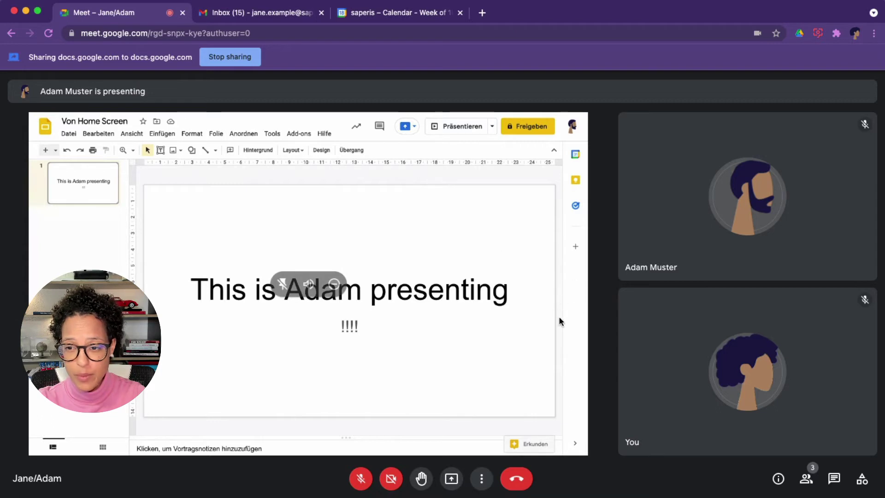
click(454, 476)
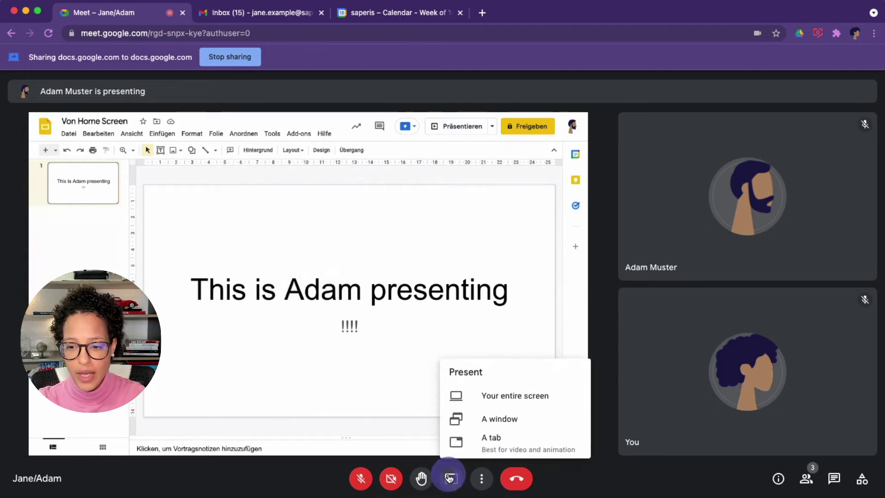
click(504, 445)
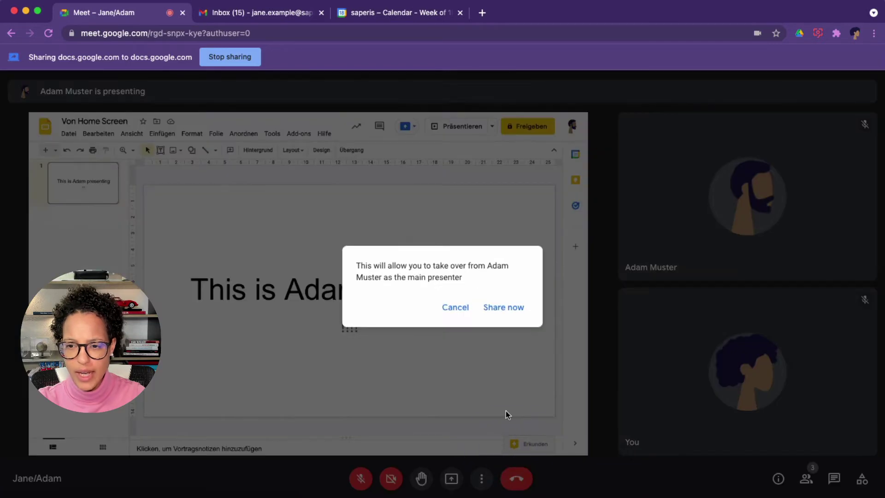
click(502, 311)
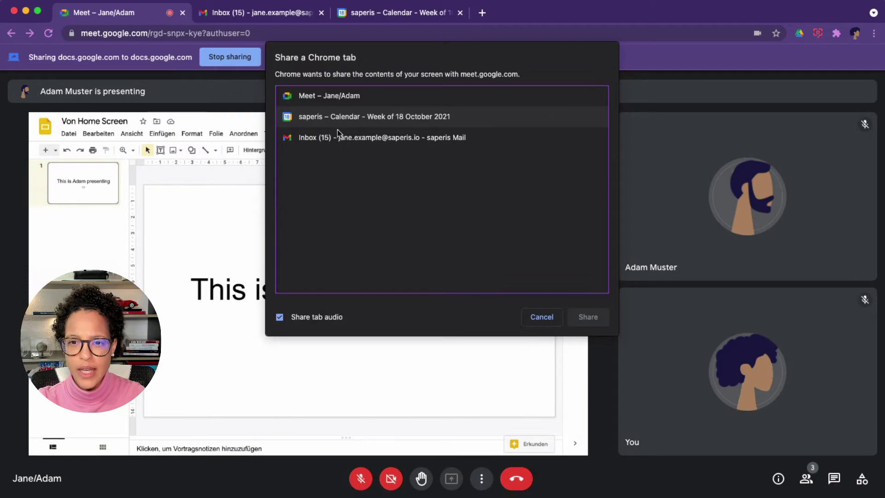
click(314, 118)
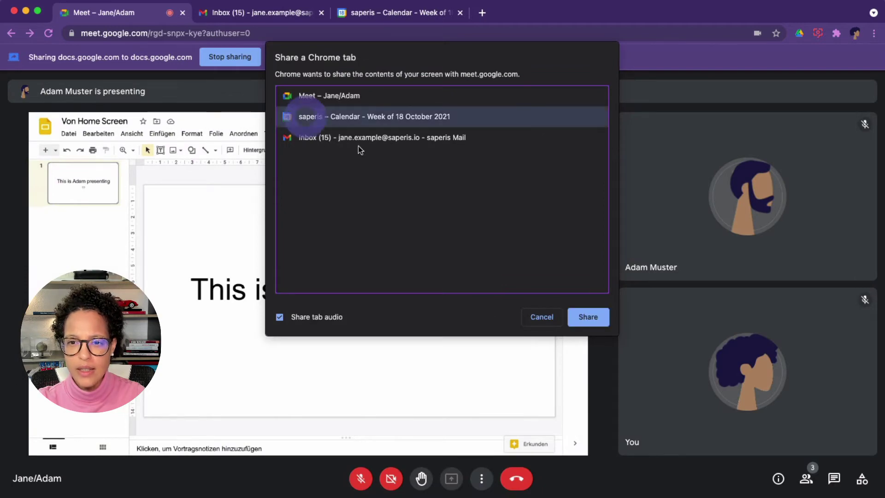
click(581, 313)
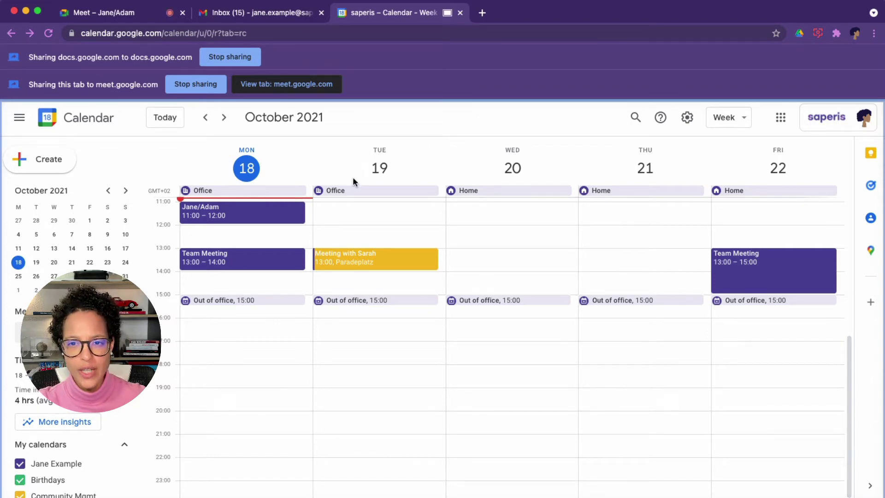
Step: Return to the Meet call tab after the Calendar presentation ends
click(146, 18)
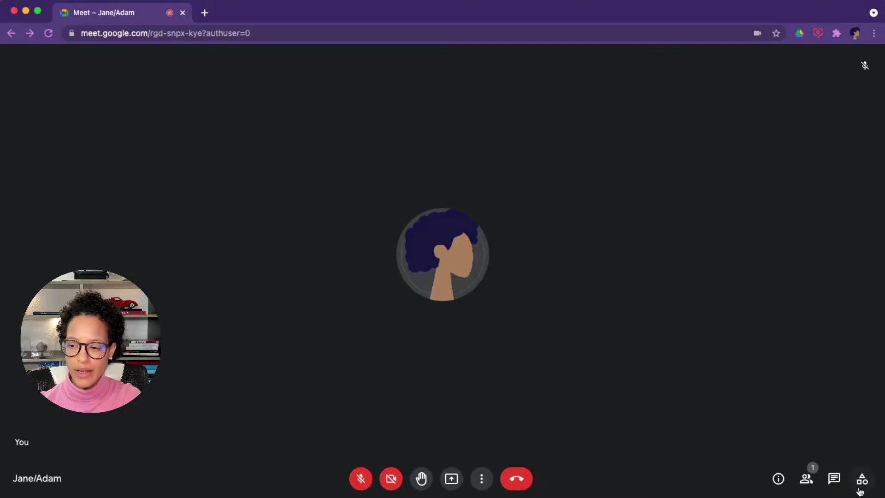
Step: Start a new blank whiteboard from Activities > Whiteboarding
click(862, 480)
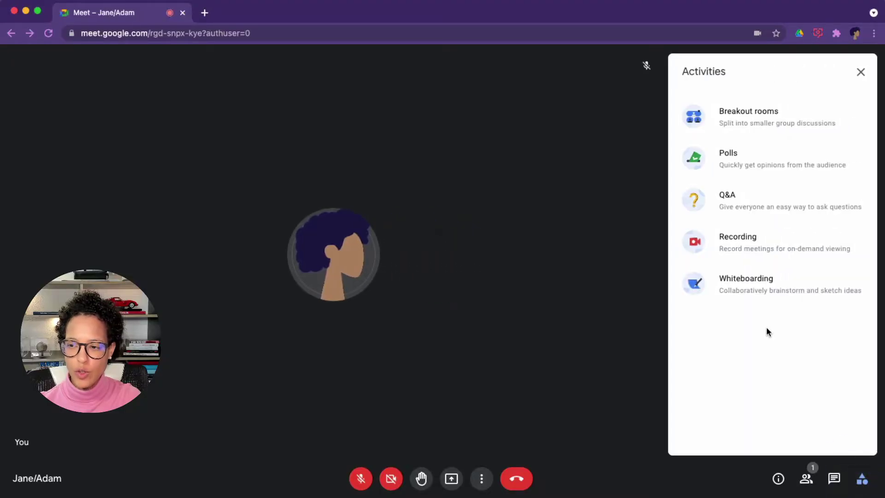
click(739, 282)
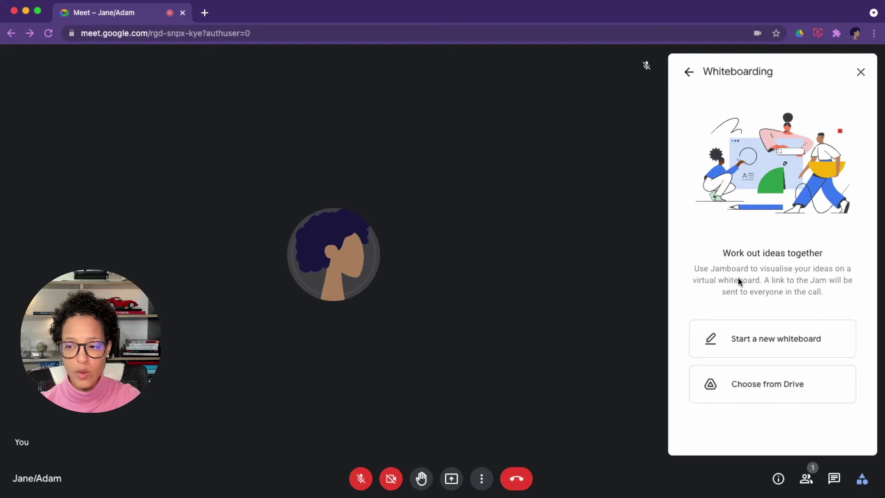
click(763, 348)
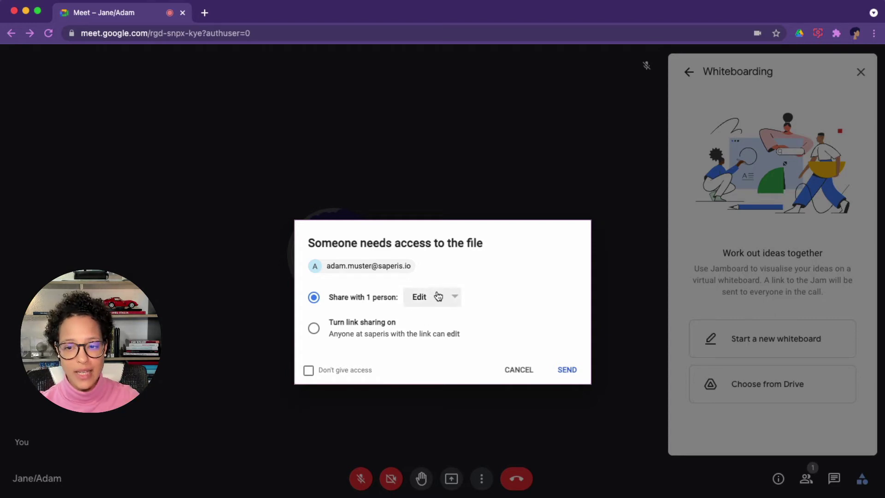
Step: Send the participant Edit access to the Jam, move its window aside, and return to Meet
click(566, 370)
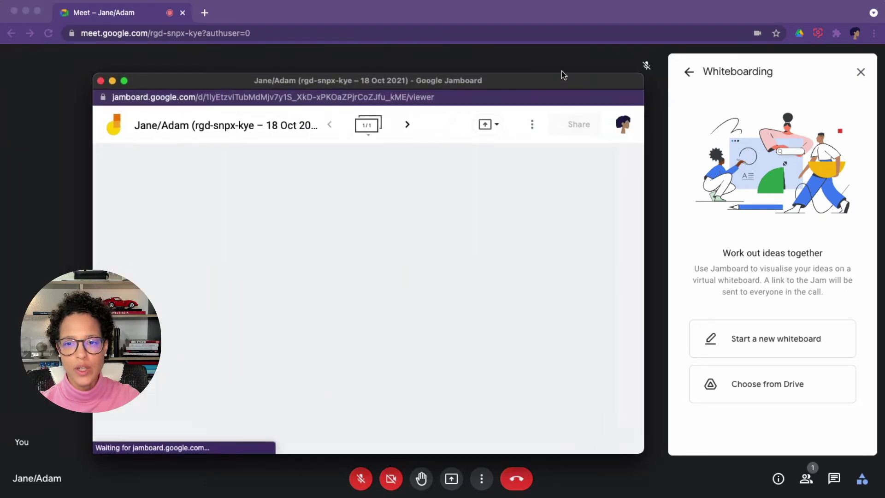
drag(564, 74, 645, 43)
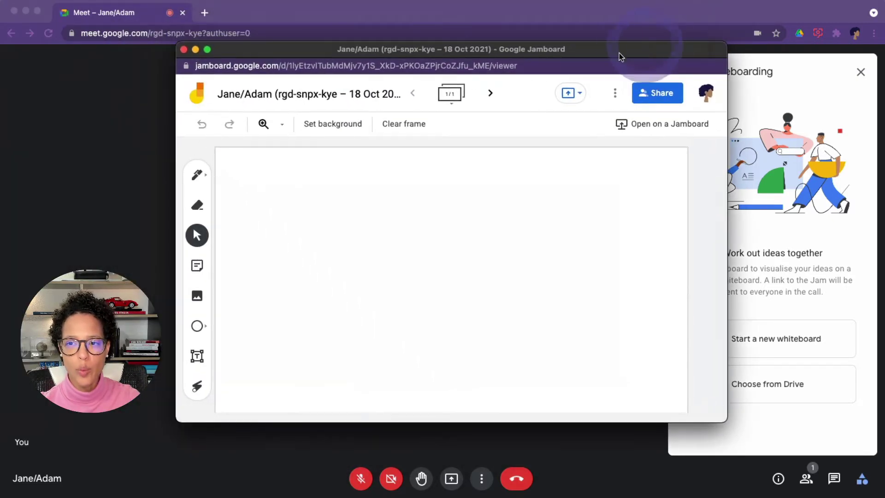
drag(570, 55, 551, 54)
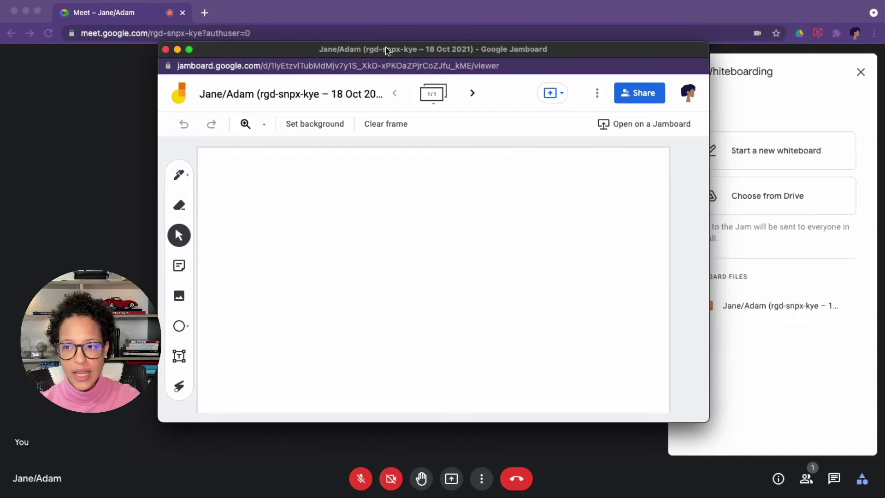
drag(386, 49, 322, 57)
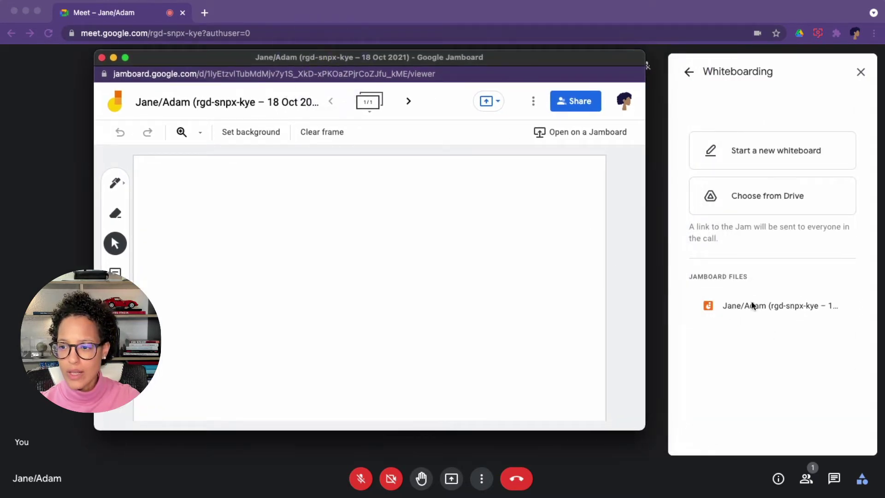
click(837, 479)
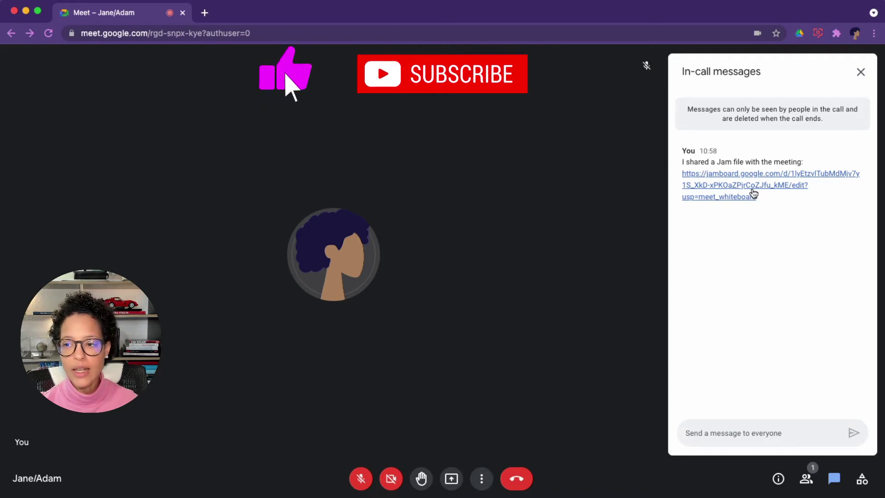
Step: Open the shared Jam link from in-call messages in a new tab, then return to Meet
click(736, 185)
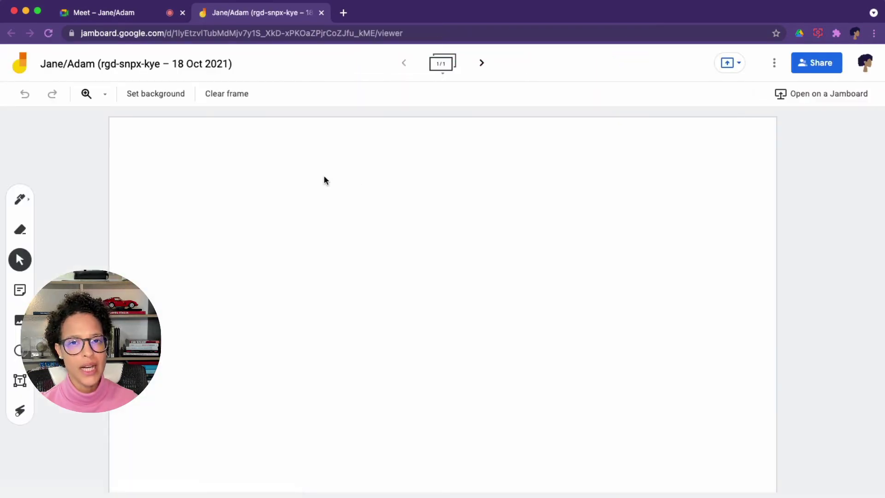
click(153, 13)
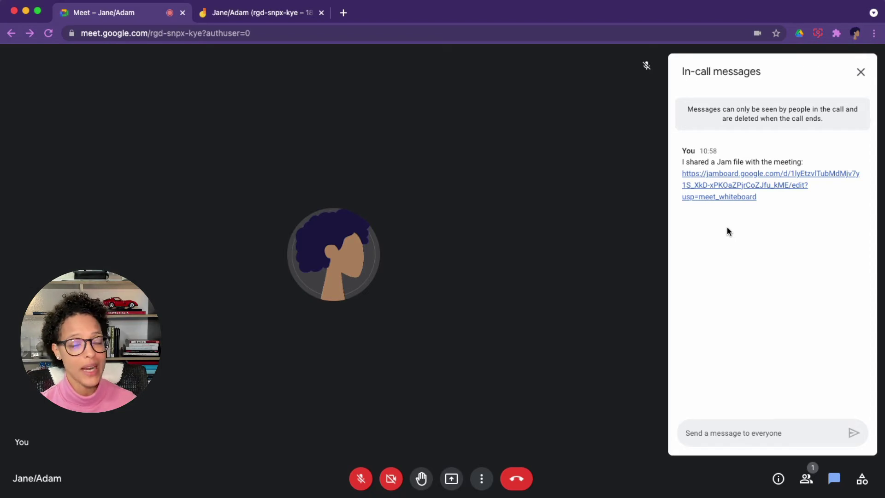
Step: Open the Eisenhower Matrix Jam from Drive as the call's whiteboard, then return to Meet
click(872, 491)
click(746, 283)
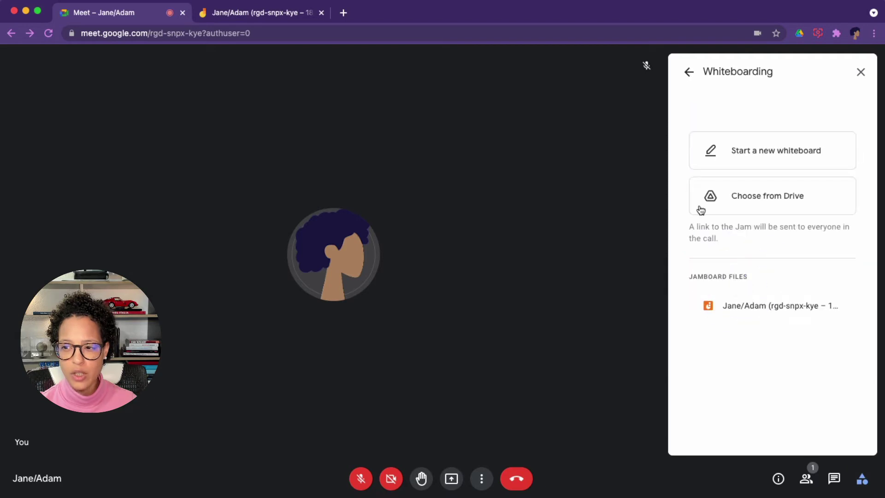
click(775, 198)
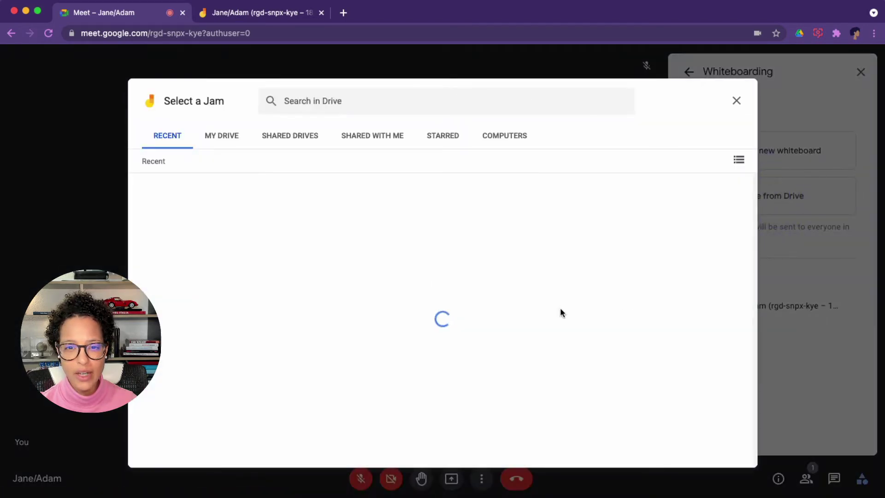
scroll(290, 278, down, 2)
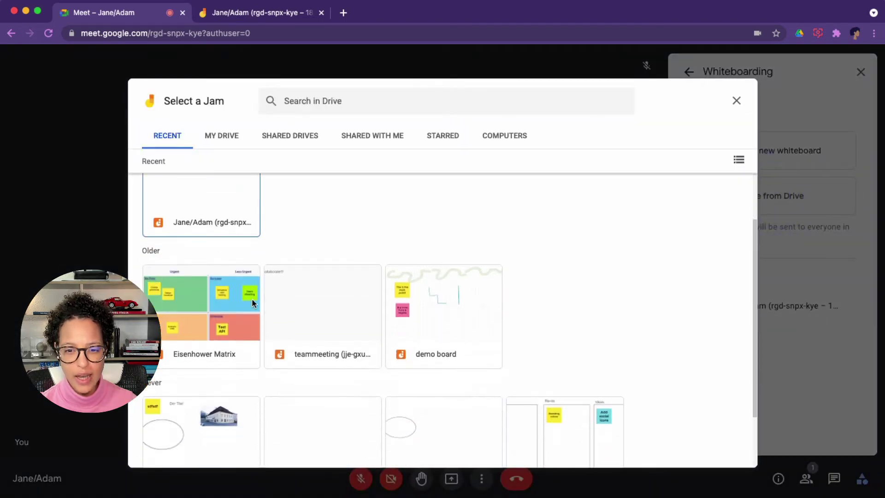
click(203, 299)
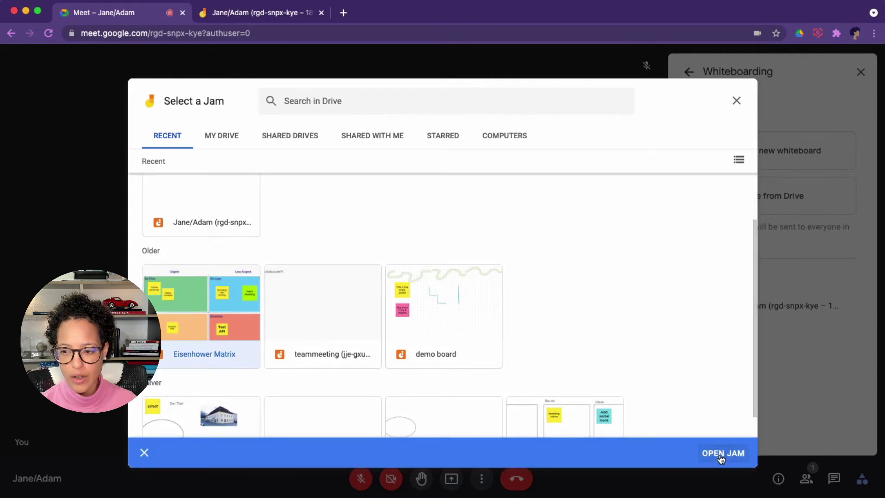
click(715, 462)
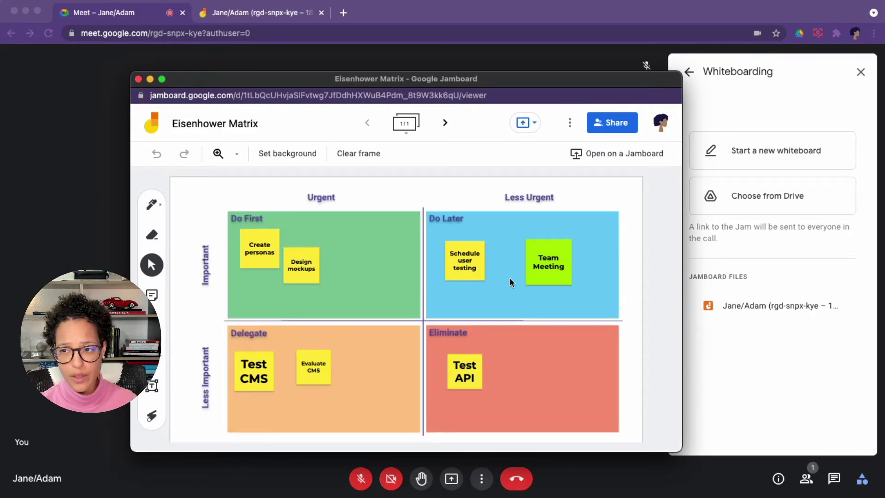
click(746, 354)
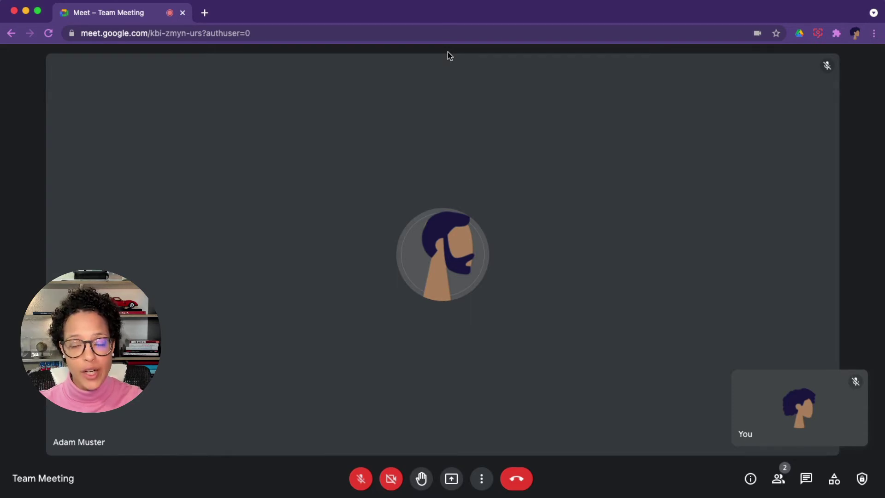
Step: Set up breakout rooms, checking the timer settings and leaving no time limit
click(834, 478)
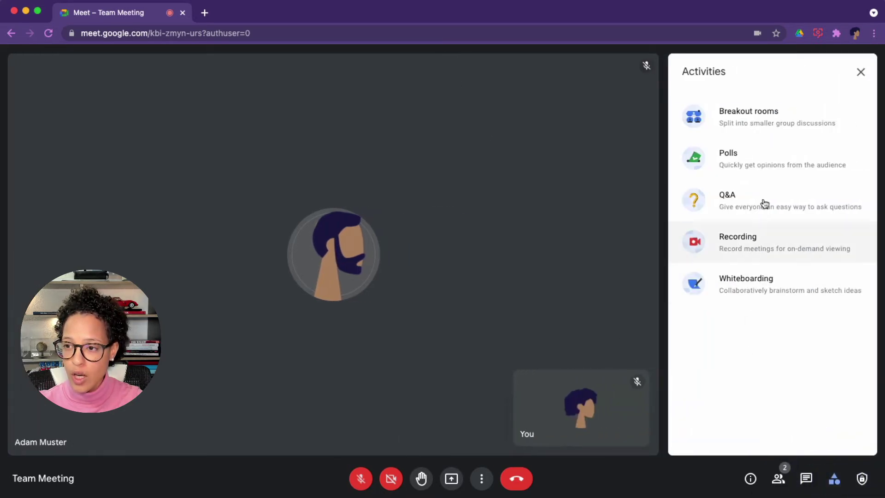
click(757, 129)
click(758, 126)
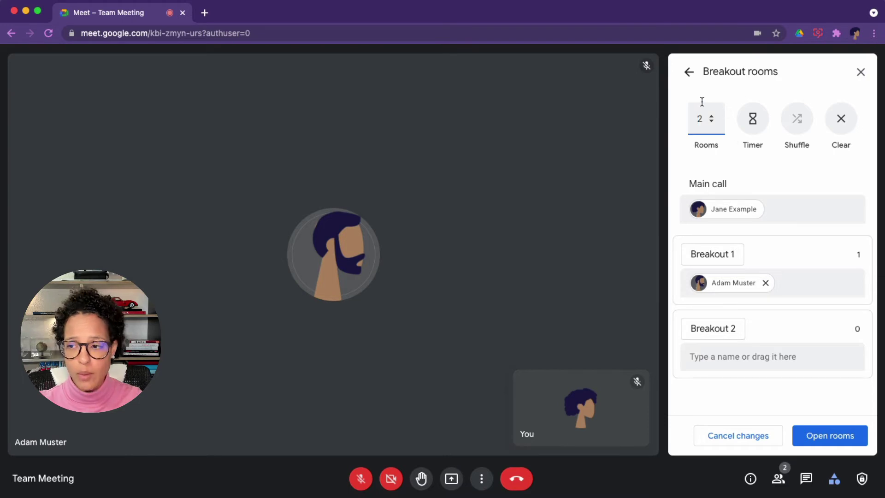
click(748, 111)
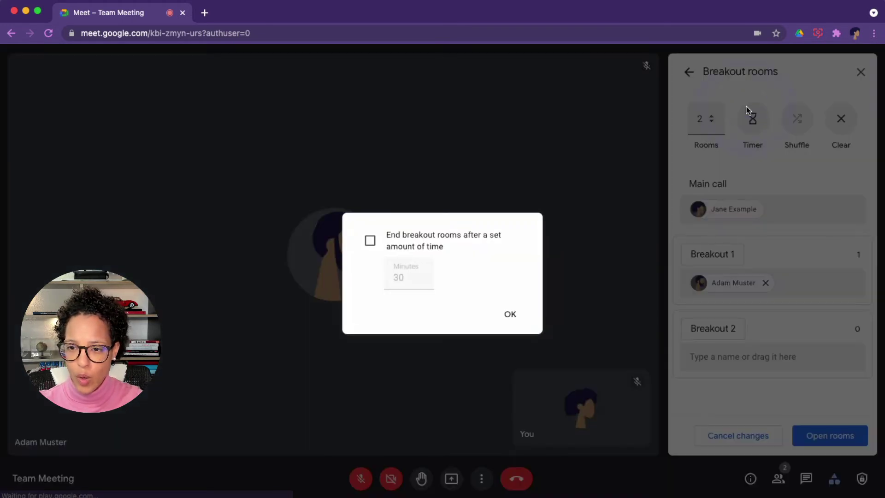
click(509, 315)
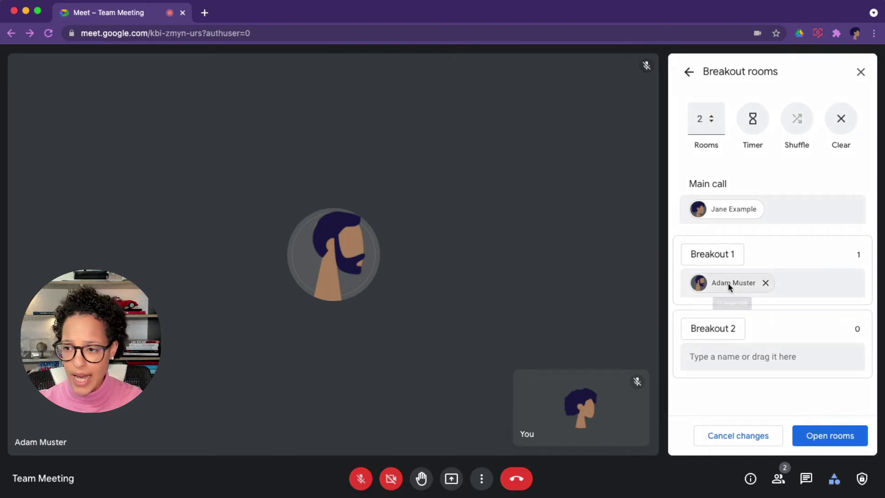
Step: Rename the first breakout room from 'Breakout 1' to 'Room 1' and arrange participants
click(699, 254)
click(638, 248)
double_click(704, 253)
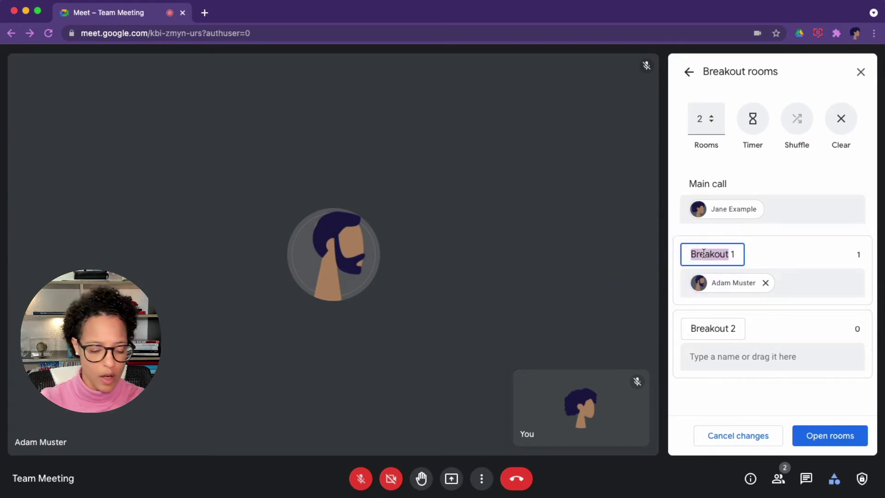
text(Room)
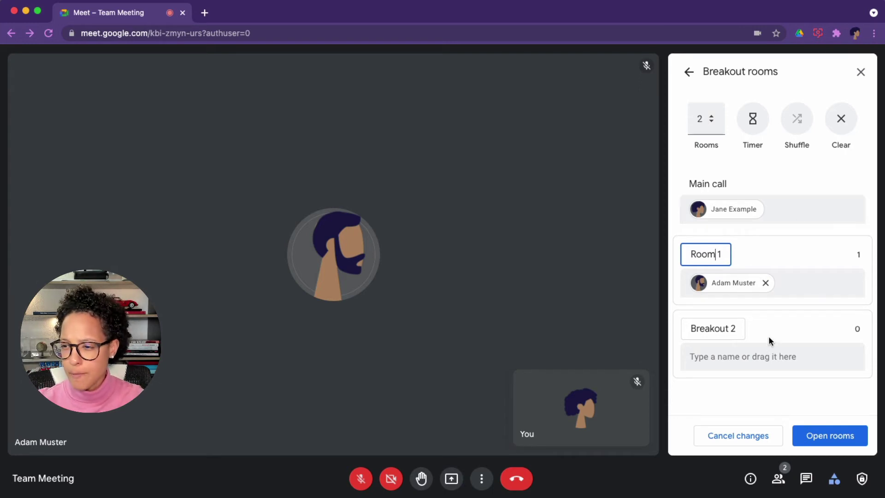
mouse_move(743, 283)
mouse_down()
mouse_move(746, 357)
mouse_move(752, 304)
mouse_move(741, 280)
mouse_up()
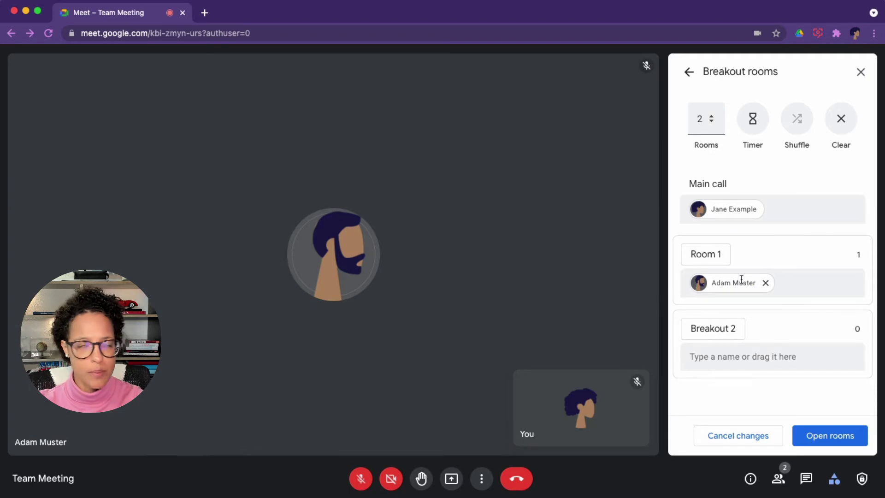